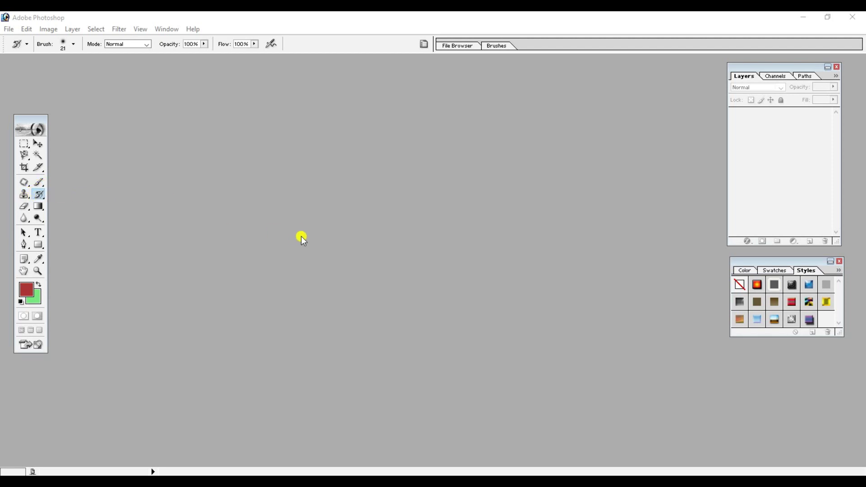
Step: Double-click the empty Photoshop workspace to show the Open file dialog
double_click(337, 234)
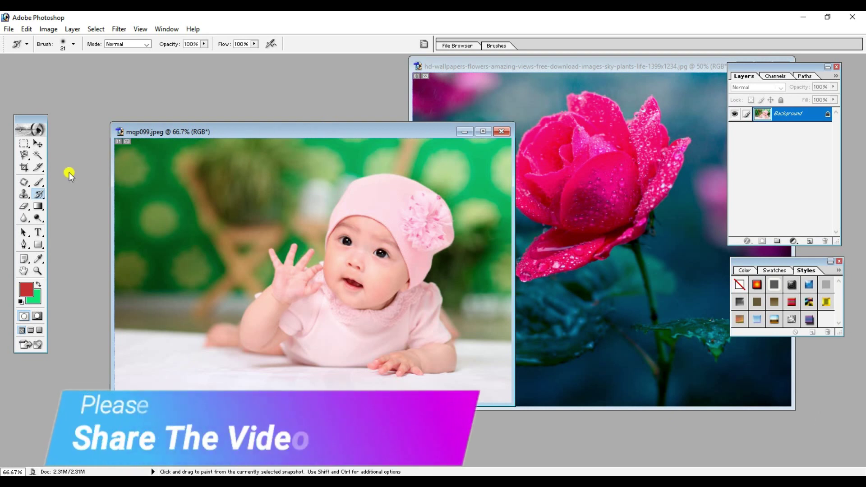
Step: With the Brush Tool, paint thin red strokes across the green upper-left background
left_click(43, 182)
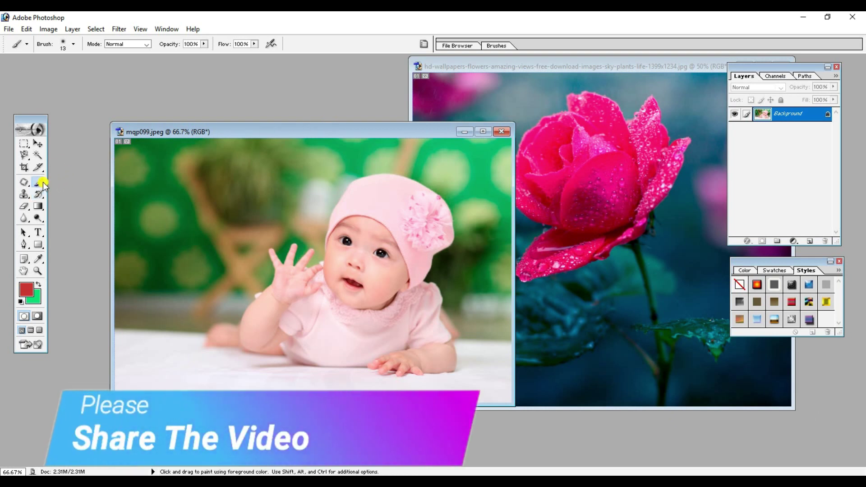
right_click(42, 182)
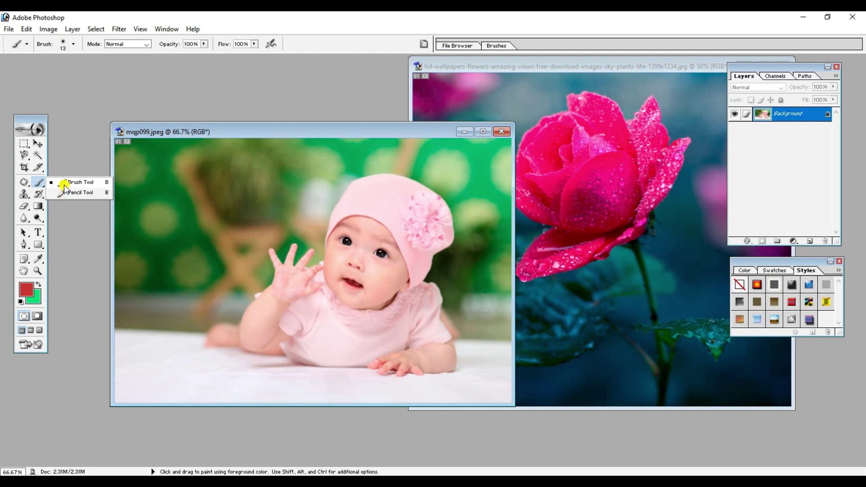
left_click(75, 218)
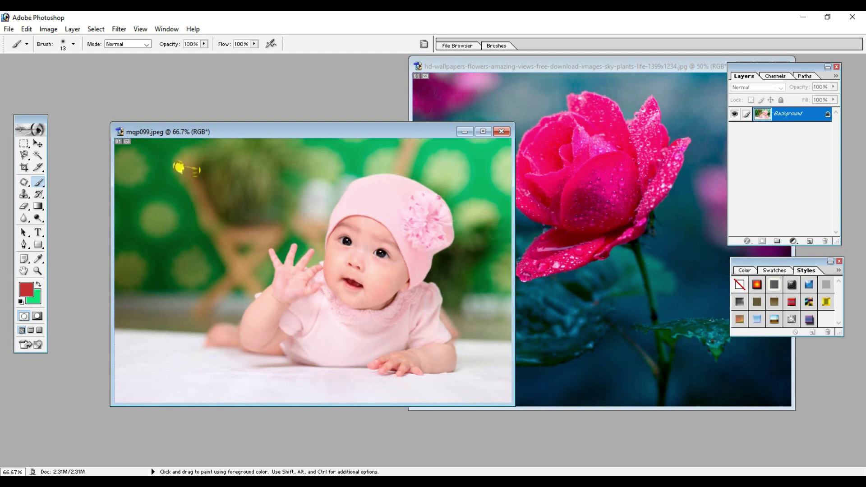
left_click_drag(178, 166, 276, 168)
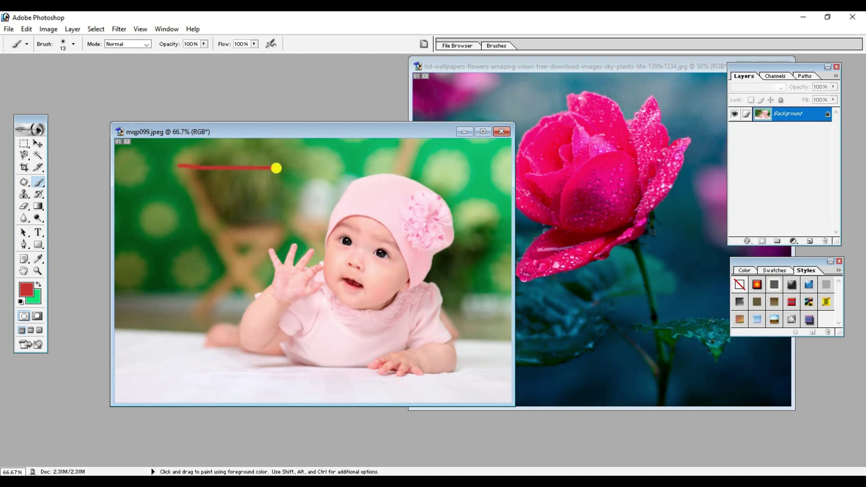
mouse_move(187, 155)
left_mouse_down()
mouse_move(295, 157)
mouse_move(204, 183)
left_mouse_up()
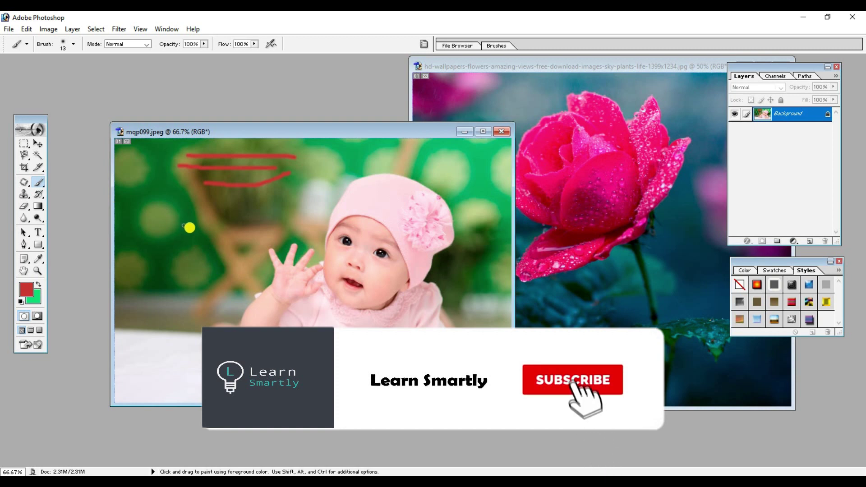
Step: Enlarge the brush to 50 px and paint a thick red stroke on the left background
left_click(70, 45)
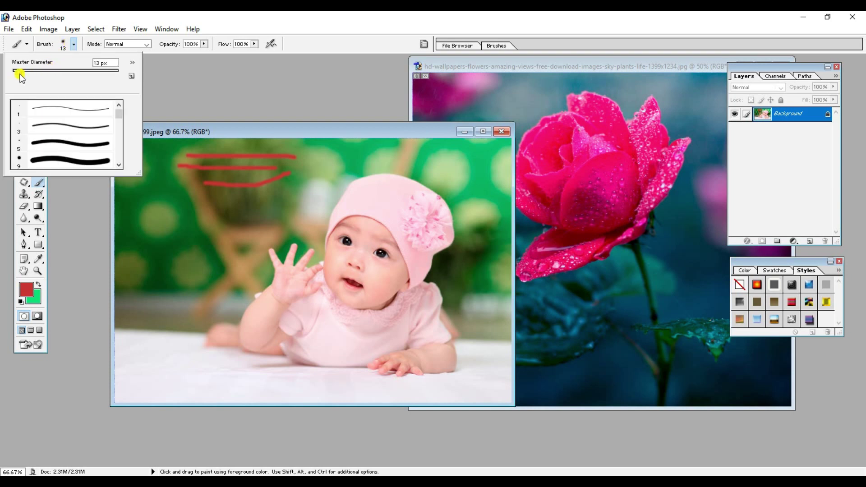
left_click_drag(34, 73, 40, 73)
left_click(172, 218)
left_click_drag(172, 216, 223, 216)
Step: Paint a see-through red arch on the left at lowered opacity, then restore full opacity
left_click(205, 44)
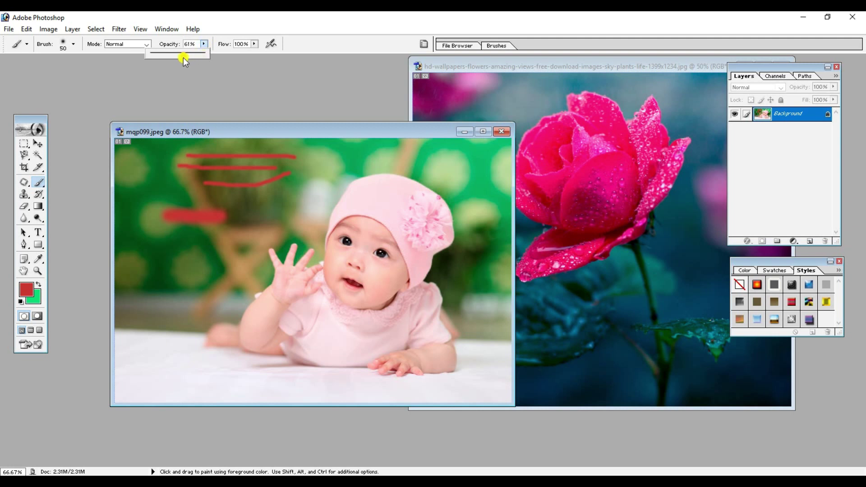
mouse_move(176, 267)
left_mouse_down()
mouse_move(164, 239)
mouse_move(146, 286)
left_mouse_up()
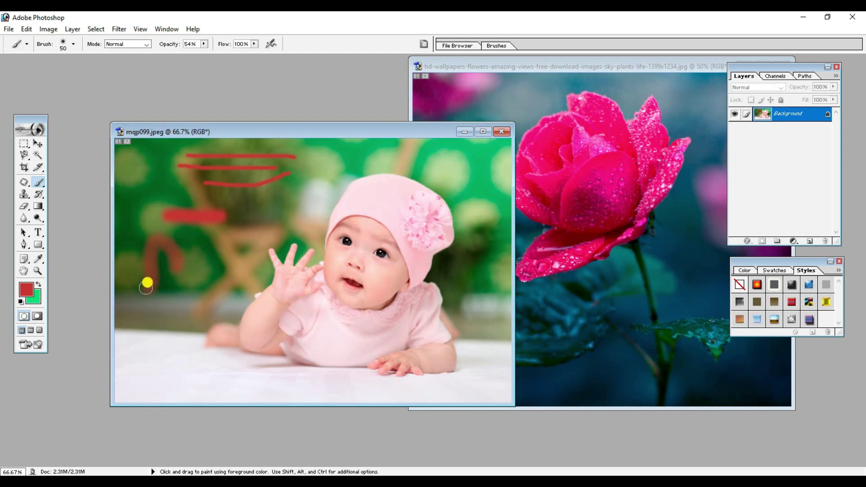
left_click(205, 45)
left_click_drag(207, 53, 227, 55)
left_click_drag(193, 345, 244, 366)
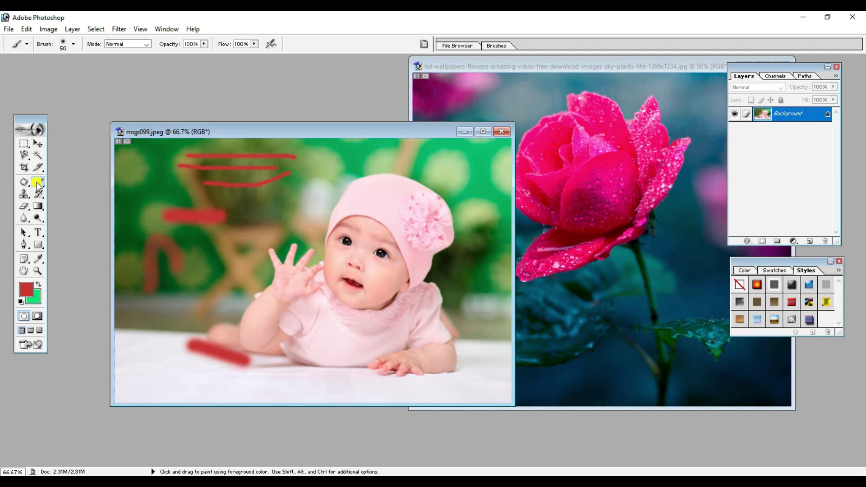
left_click_drag(37, 182, 57, 192)
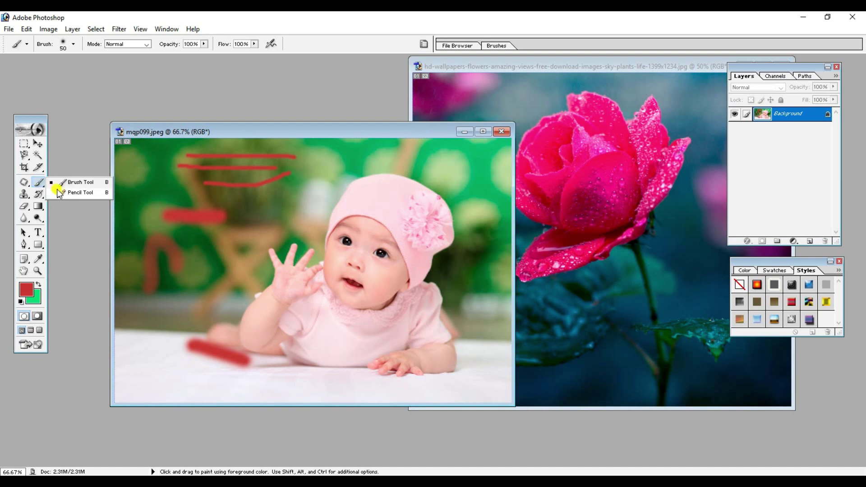
Step: With the Pencil Tool, draw a thin red line arching over the baby's hat
left_click(59, 193)
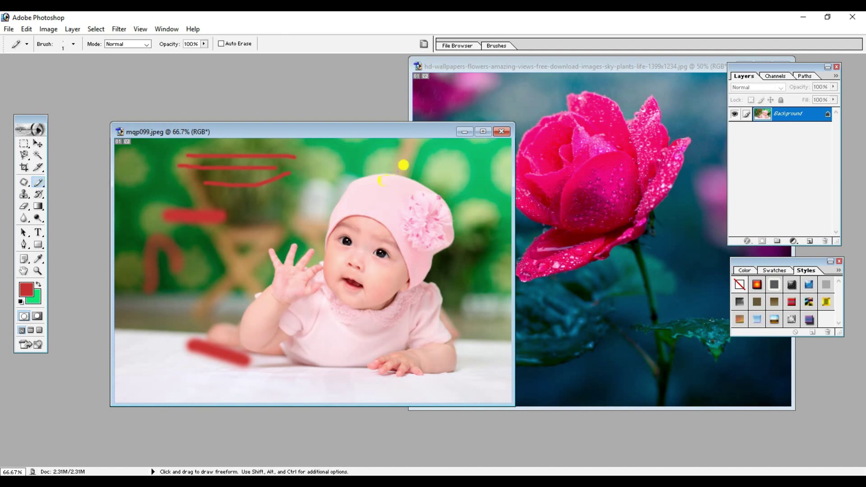
mouse_move(403, 159)
left_mouse_down()
mouse_move(490, 254)
mouse_move(292, 226)
left_mouse_up()
left_click(73, 44)
left_click(171, 69)
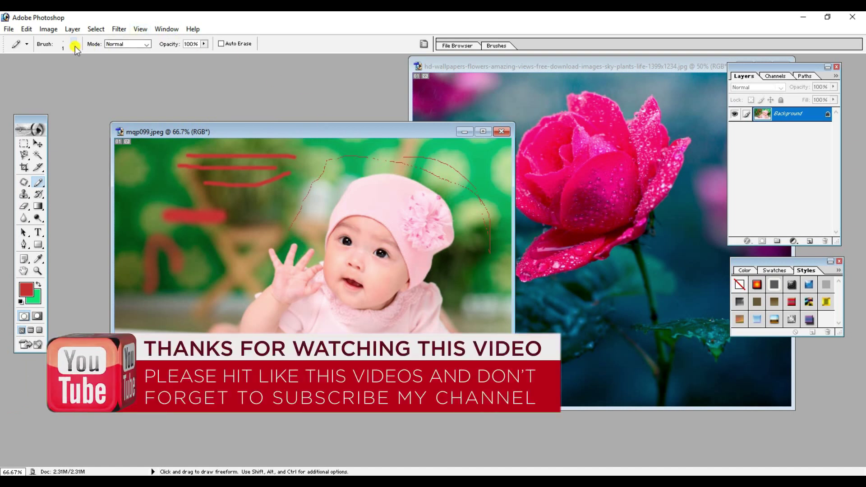
Step: Set a 13 px pencil tip and draw a red curve beside the baby's raised hand
left_click(73, 44)
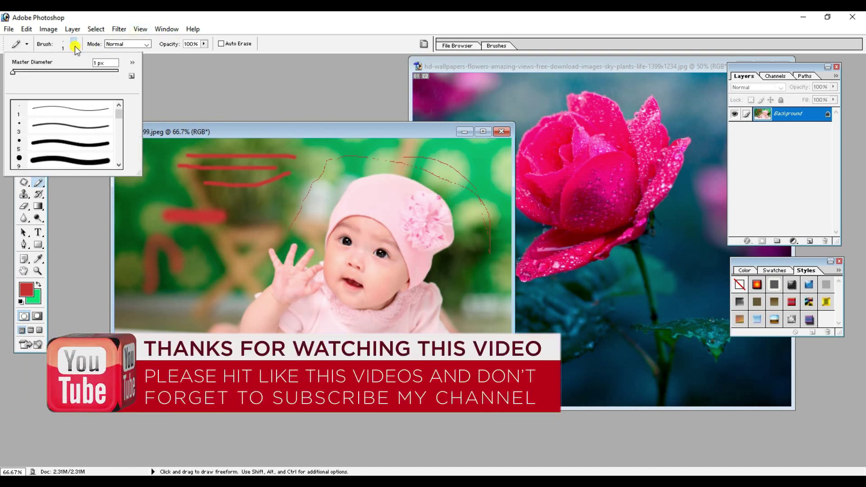
left_click_drag(14, 72, 30, 72)
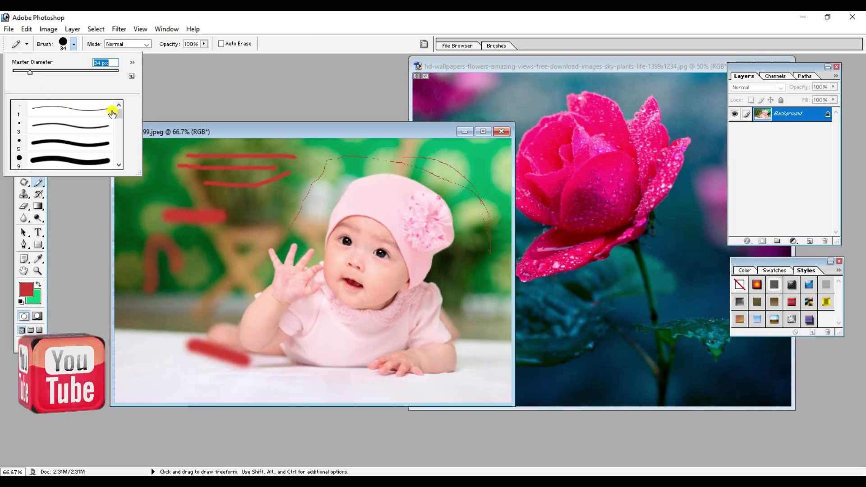
scroll(113, 118, "down", 2)
scroll(115, 122, "down", 3)
scroll(116, 123, "down", 3)
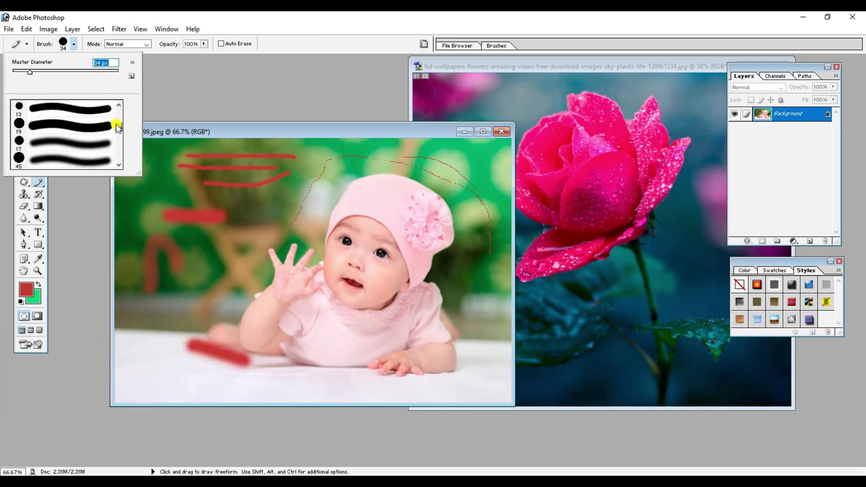
scroll(116, 120, "up", 3)
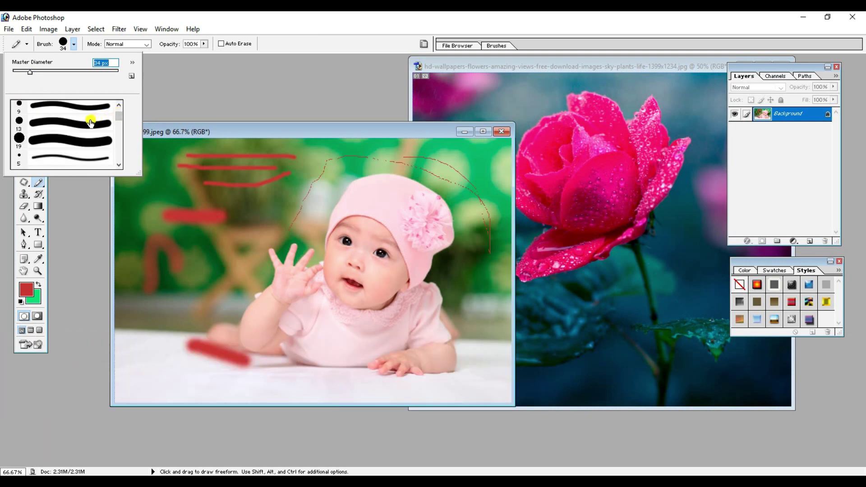
left_click(86, 123)
mouse_move(233, 222)
left_mouse_down()
mouse_move(254, 218)
mouse_move(273, 242)
mouse_move(232, 266)
mouse_move(218, 304)
mouse_move(203, 311)
mouse_move(196, 293)
left_mouse_up()
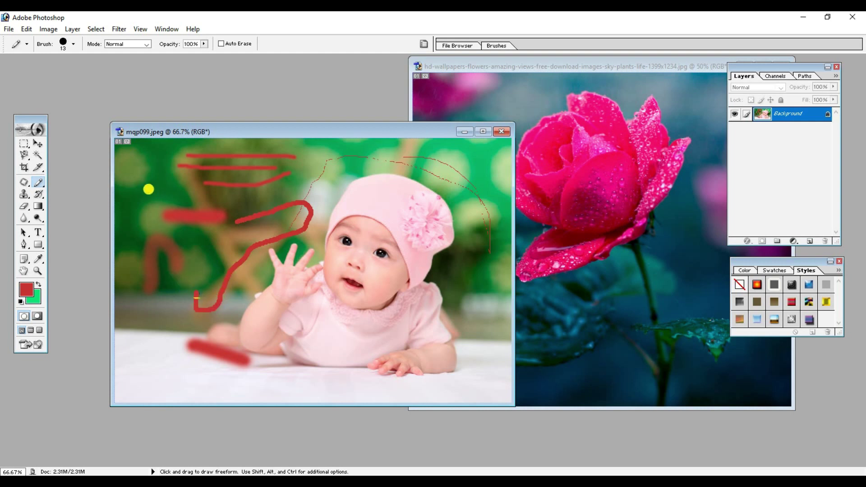
left_click_drag(38, 182, 63, 185)
Step: Paint one more red brush stroke at the lower left, then revert the photo with F12
left_click(62, 182)
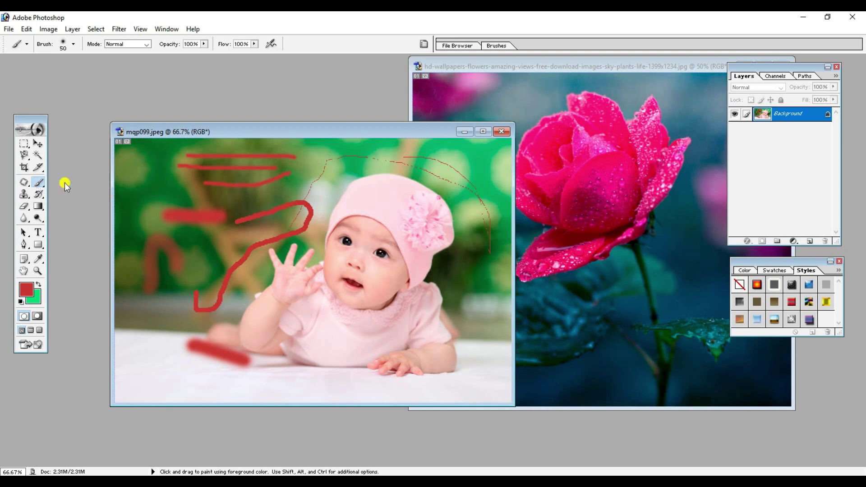
mouse_move(209, 373)
left_mouse_down()
mouse_move(162, 303)
mouse_move(199, 273)
left_mouse_up()
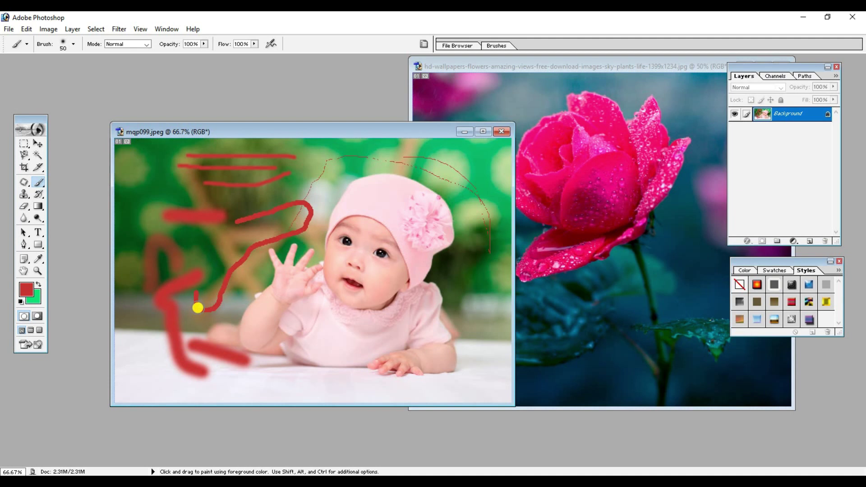
key("F12")
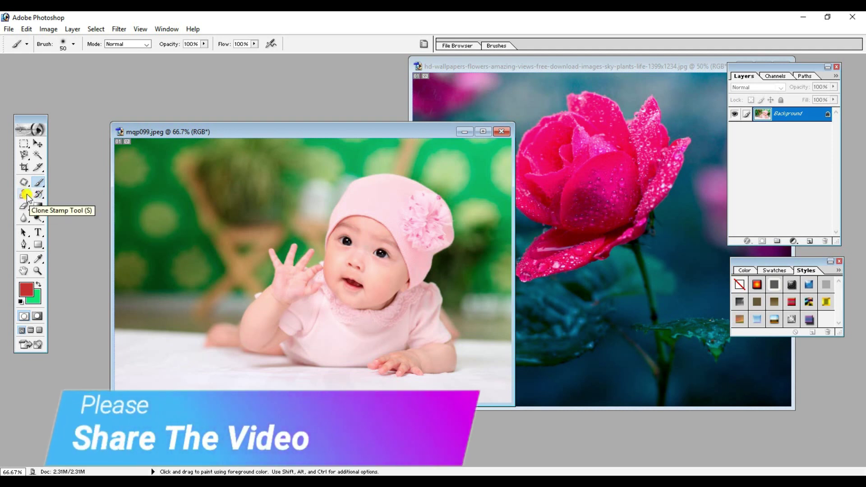
Step: With the Clone Stamp, sample the baby's pink hat and paint a copy onto the upper-left background
left_click(27, 196)
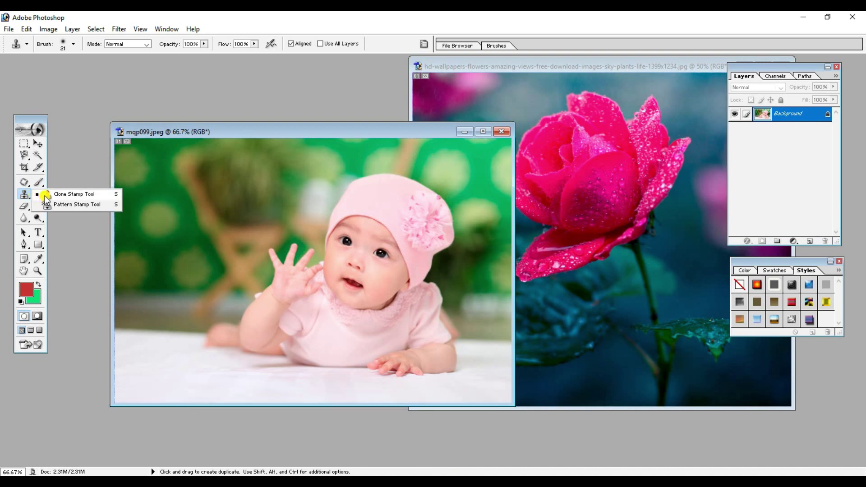
left_click(45, 198)
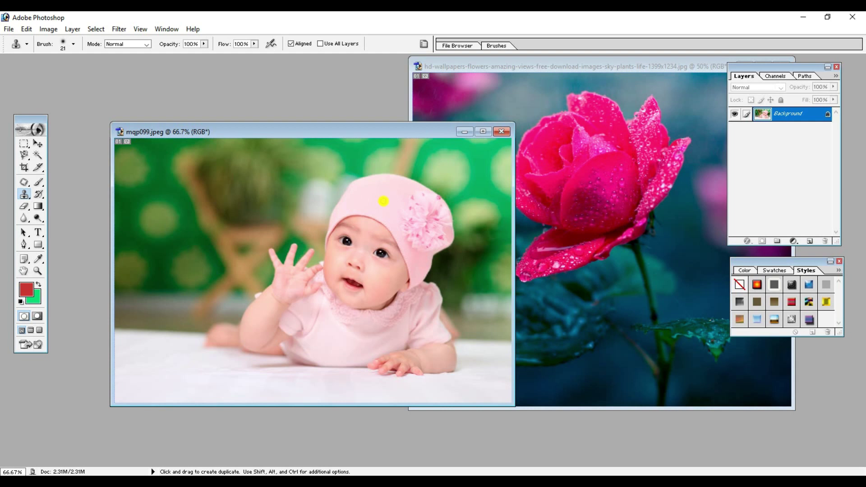
key("alt")
left_click(383, 201, "alt")
mouse_move(149, 169)
left_mouse_down()
mouse_move(216, 177)
mouse_move(120, 163)
left_mouse_up()
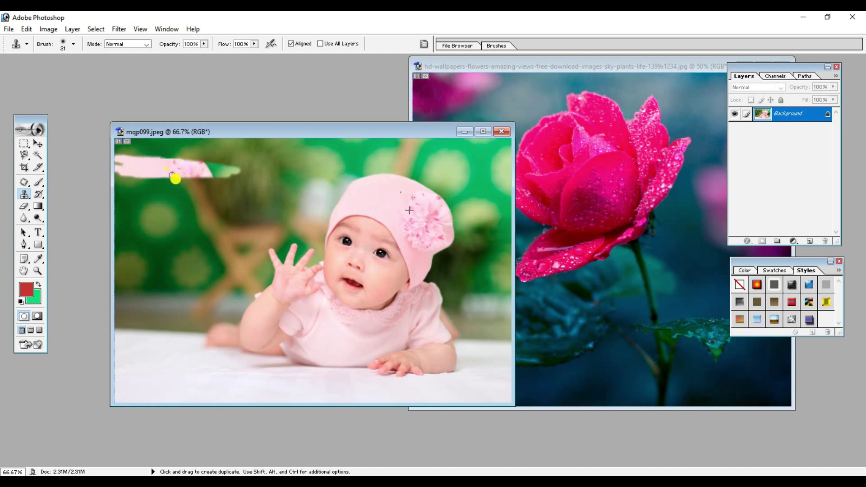
mouse_move(119, 163)
left_mouse_down()
mouse_move(236, 182)
mouse_move(170, 192)
mouse_move(220, 190)
mouse_move(146, 184)
mouse_move(193, 178)
mouse_move(229, 193)
mouse_move(187, 201)
mouse_move(166, 218)
mouse_move(208, 214)
mouse_move(199, 232)
mouse_move(169, 236)
mouse_move(198, 207)
mouse_move(144, 243)
mouse_move(140, 181)
mouse_move(127, 164)
mouse_move(113, 165)
mouse_move(120, 196)
mouse_move(174, 189)
mouse_move(210, 199)
mouse_move(178, 226)
mouse_move(176, 253)
mouse_move(166, 248)
mouse_move(171, 262)
mouse_move(156, 257)
mouse_move(182, 252)
mouse_move(156, 234)
mouse_move(171, 223)
mouse_move(159, 247)
mouse_move(149, 245)
mouse_move(159, 246)
left_mouse_up()
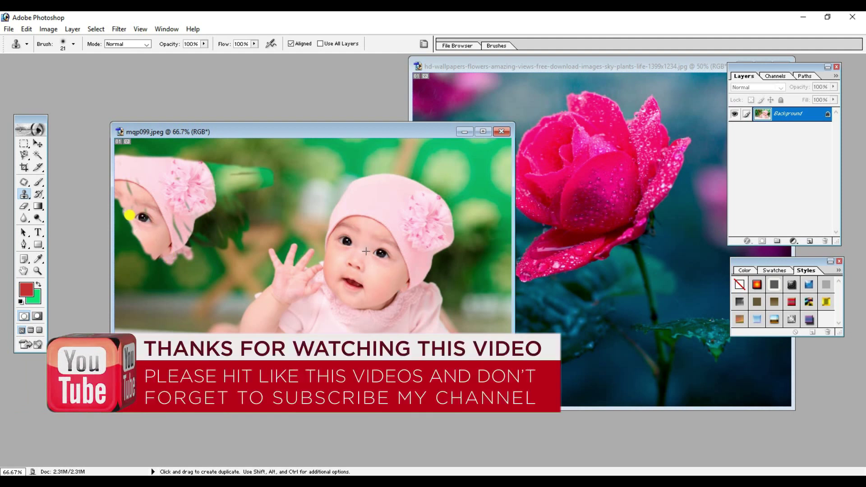
Step: Set the clone brush to 33 px and extend the cloned baby's face and body down the left side
left_click(74, 45)
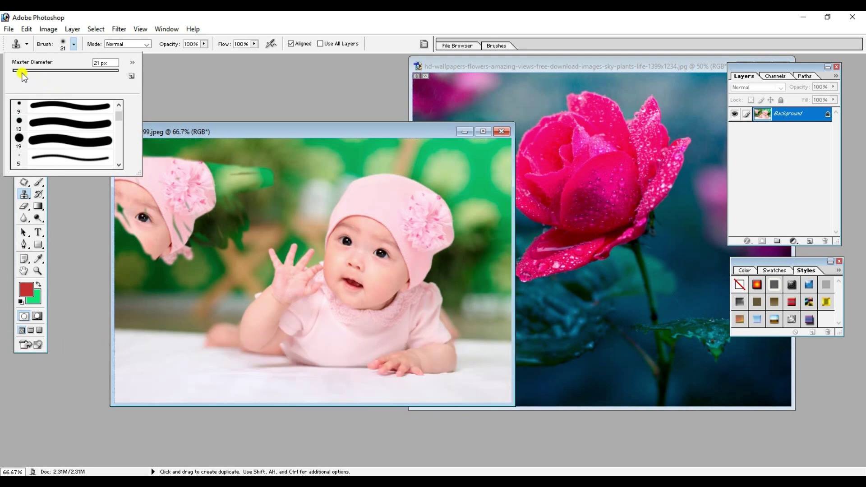
left_click_drag(25, 74, 25, 76)
left_click_drag(35, 71, 36, 71)
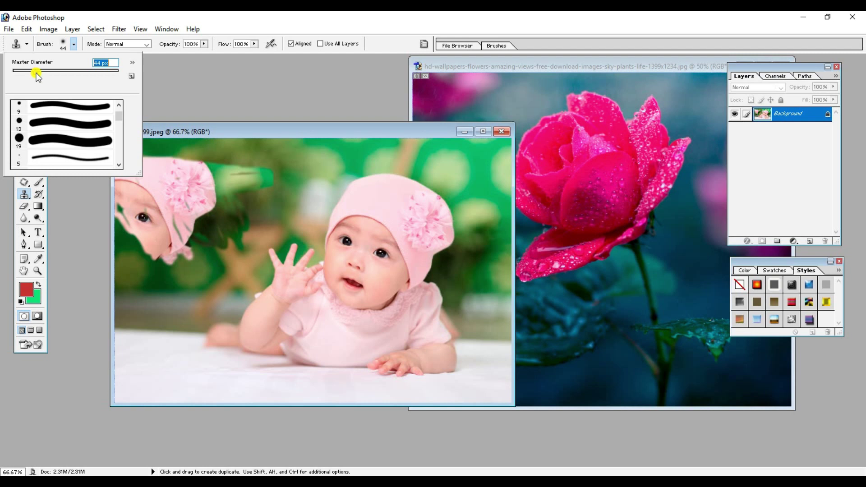
left_click(92, 111)
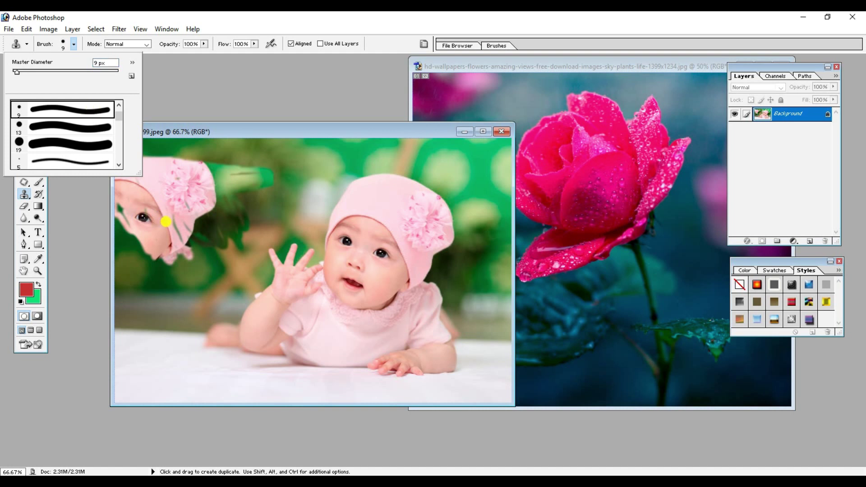
left_click(29, 71)
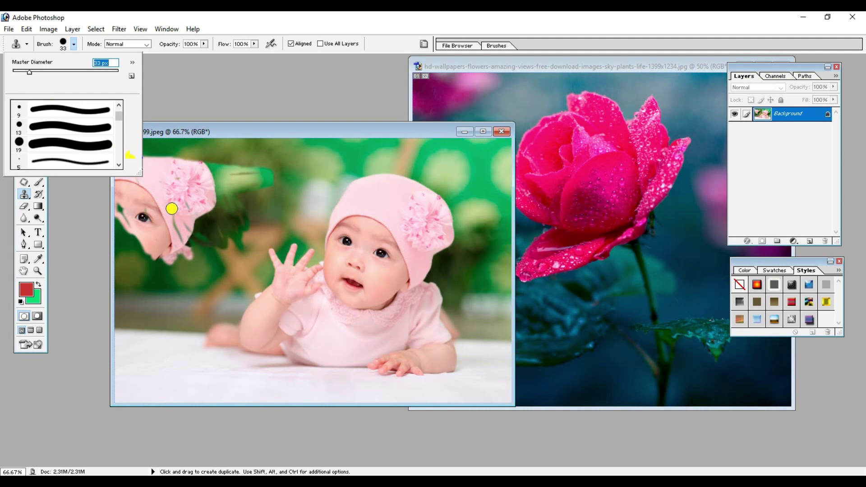
left_click(149, 217)
mouse_move(144, 235)
left_mouse_down()
mouse_move(169, 271)
mouse_move(166, 240)
mouse_move(141, 247)
mouse_move(145, 218)
mouse_move(141, 255)
mouse_move(124, 271)
left_mouse_up()
mouse_move(177, 277)
left_mouse_down()
mouse_move(178, 332)
mouse_move(135, 354)
mouse_move(156, 311)
left_mouse_up()
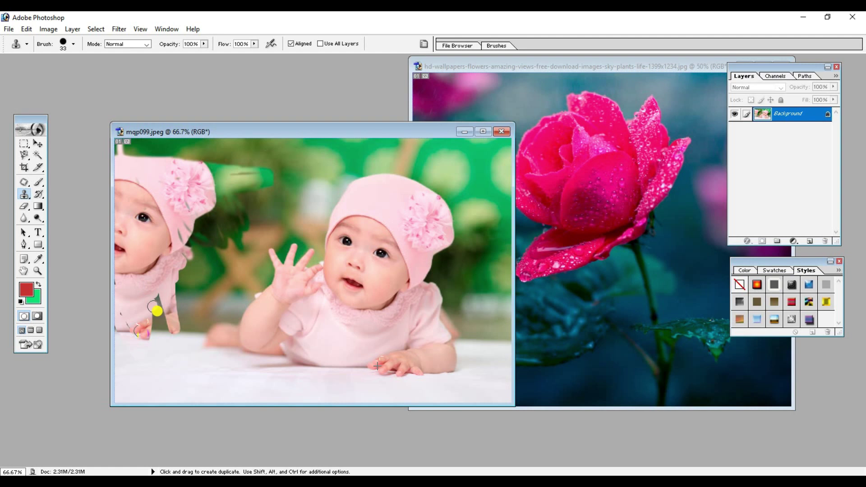
left_click(26, 197)
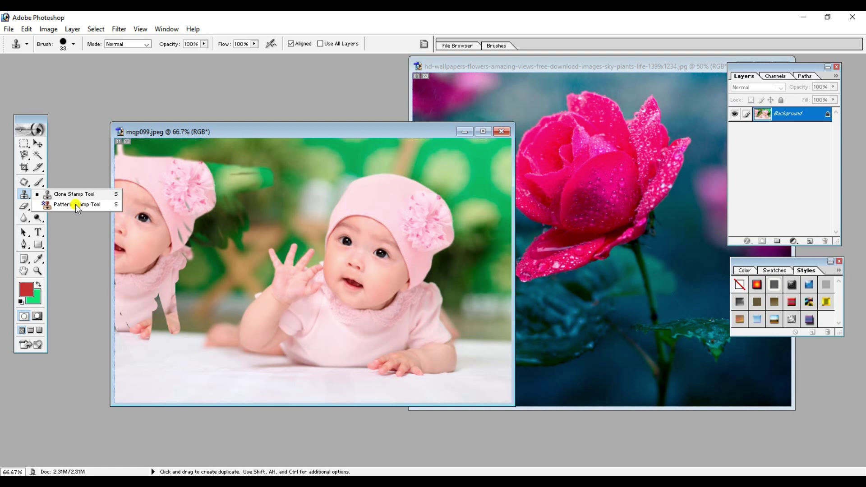
Step: With the Pattern Stamp, paint an orange pattern scribble and a multicolour pattern strip along the top
left_click(75, 205)
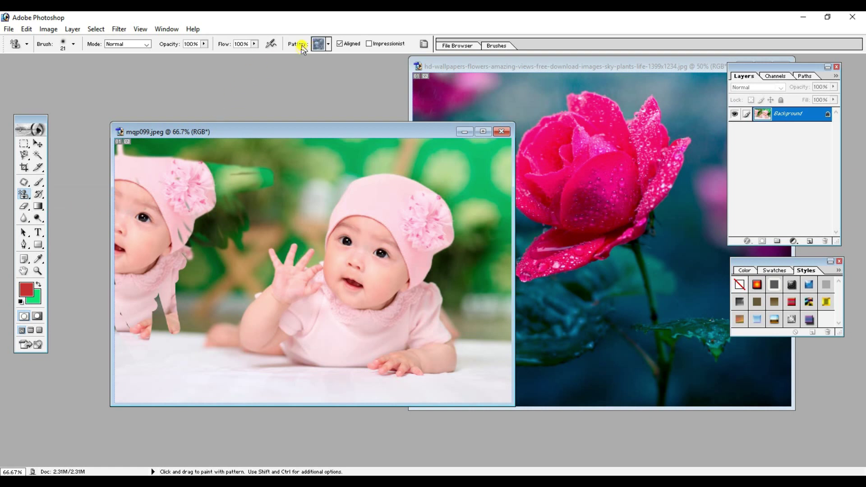
left_click(325, 47)
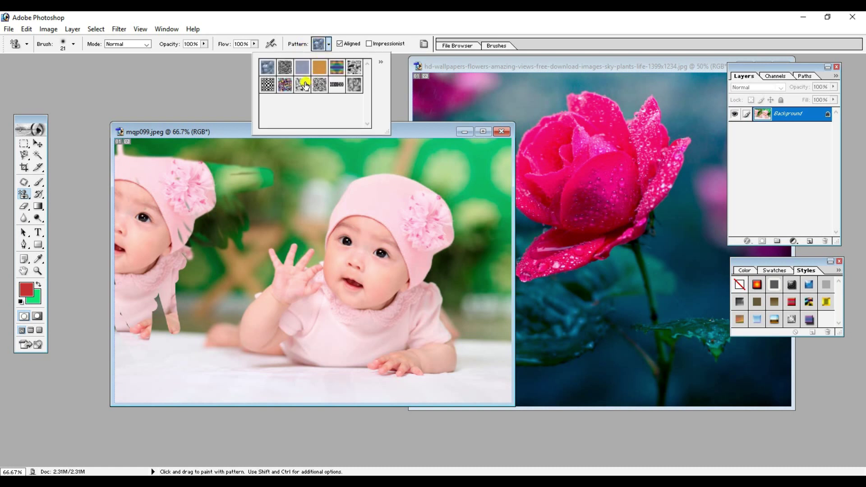
left_click(318, 68)
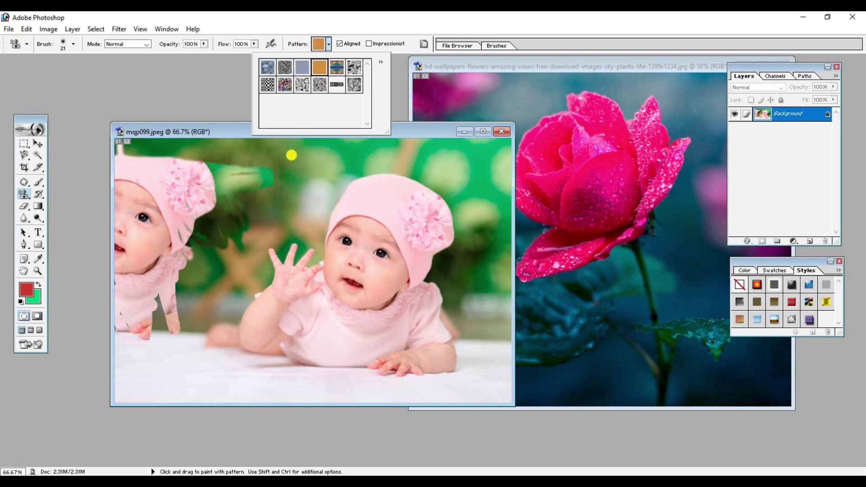
left_click(280, 155)
mouse_move(280, 155)
left_mouse_down()
mouse_move(267, 171)
mouse_move(267, 149)
mouse_move(291, 203)
mouse_move(280, 176)
mouse_move(246, 173)
mouse_move(243, 153)
mouse_move(255, 155)
mouse_move(232, 145)
mouse_move(294, 145)
mouse_move(208, 141)
left_mouse_up()
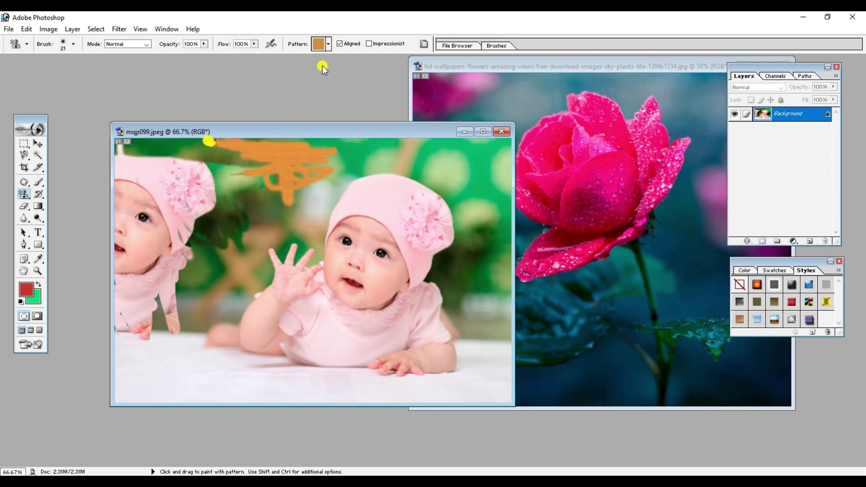
left_click(328, 44)
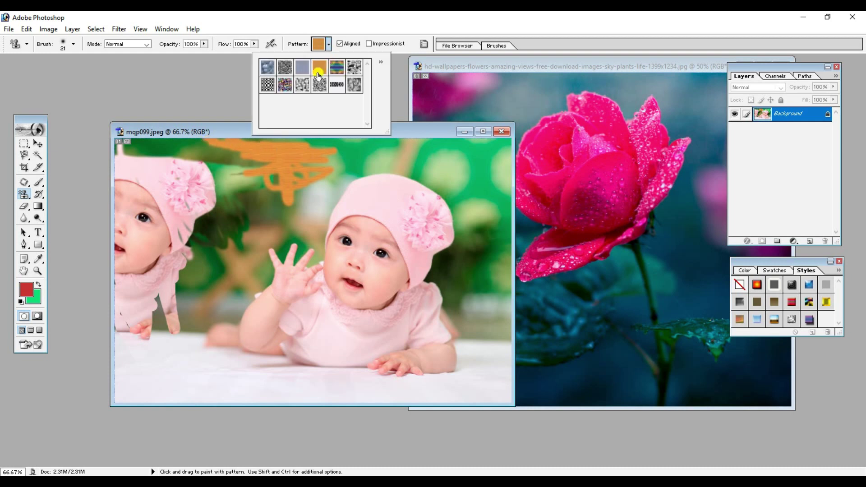
mouse_move(424, 155)
left_mouse_down()
mouse_move(316, 155)
mouse_move(377, 142)
mouse_move(338, 148)
mouse_move(387, 145)
mouse_move(301, 148)
mouse_move(396, 151)
mouse_move(387, 140)
mouse_move(445, 151)
mouse_move(376, 143)
mouse_move(299, 152)
left_mouse_up()
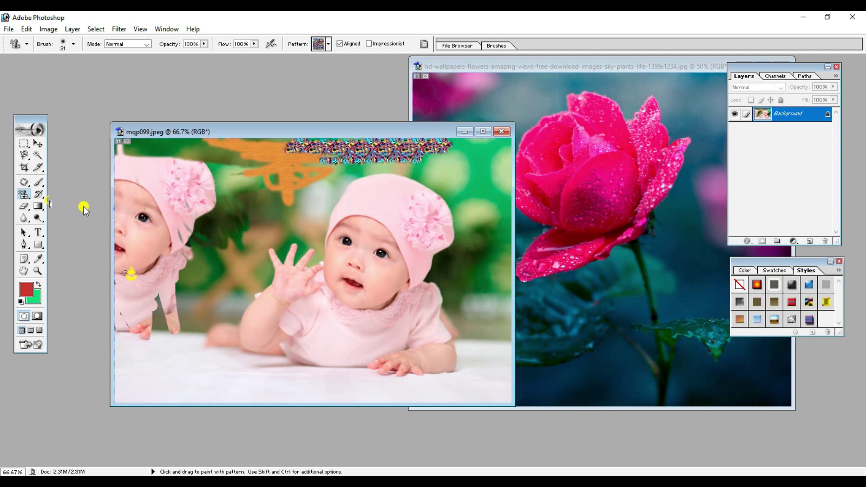
Step: With the History Brush, paint over the top of the photo to erase most orange and pattern strokes
left_click(38, 194)
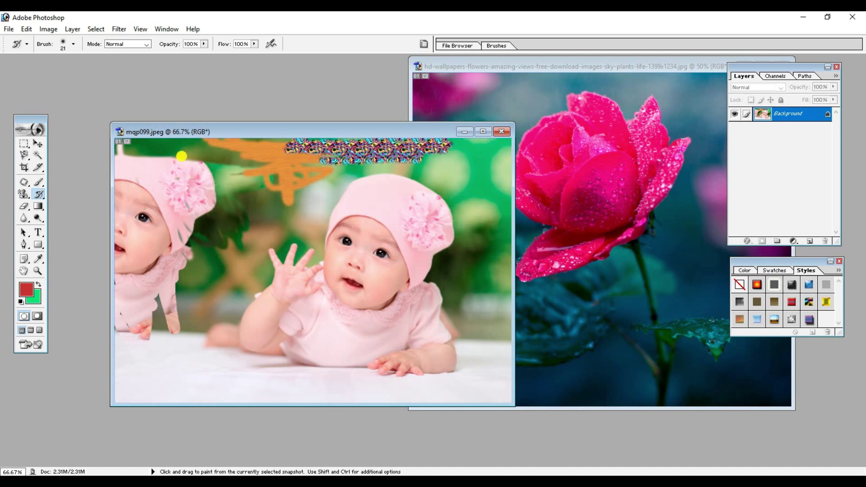
left_click_drag(221, 142, 434, 145)
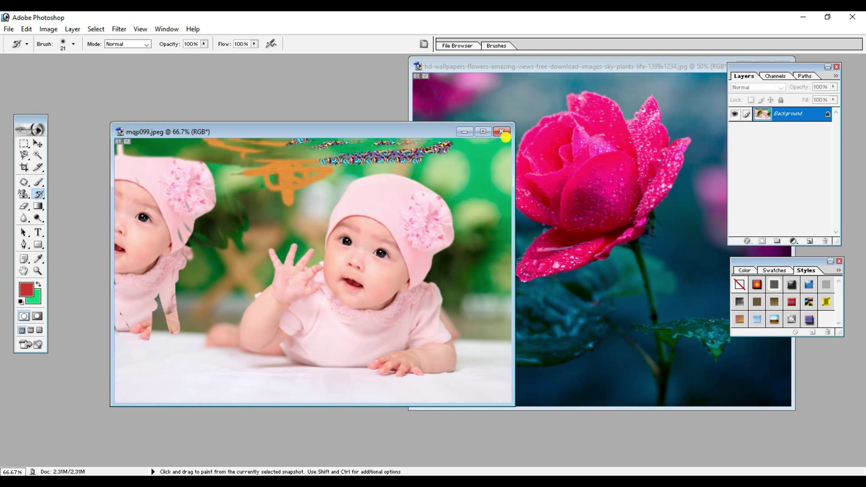
left_click(261, 159)
mouse_move(309, 157)
left_mouse_down()
mouse_move(330, 157)
mouse_move(304, 152)
mouse_move(441, 150)
mouse_move(356, 161)
left_mouse_up()
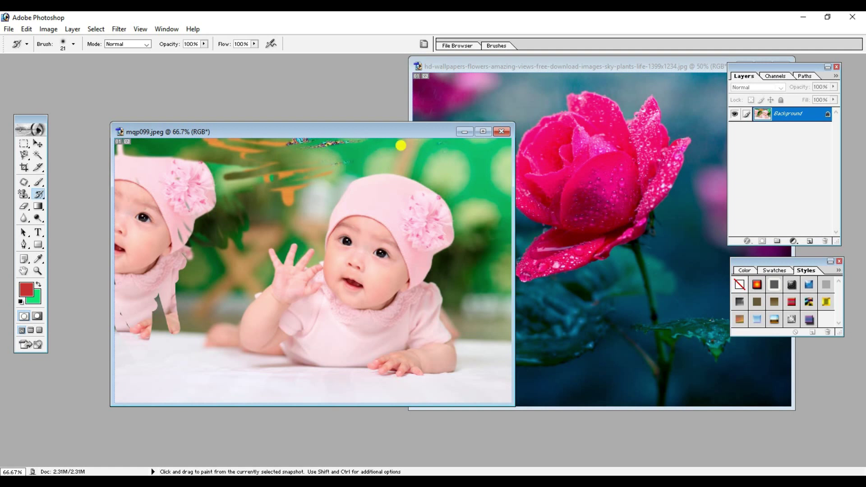
mouse_move(259, 157)
left_mouse_down()
mouse_move(273, 143)
mouse_move(234, 147)
mouse_move(273, 158)
left_mouse_up()
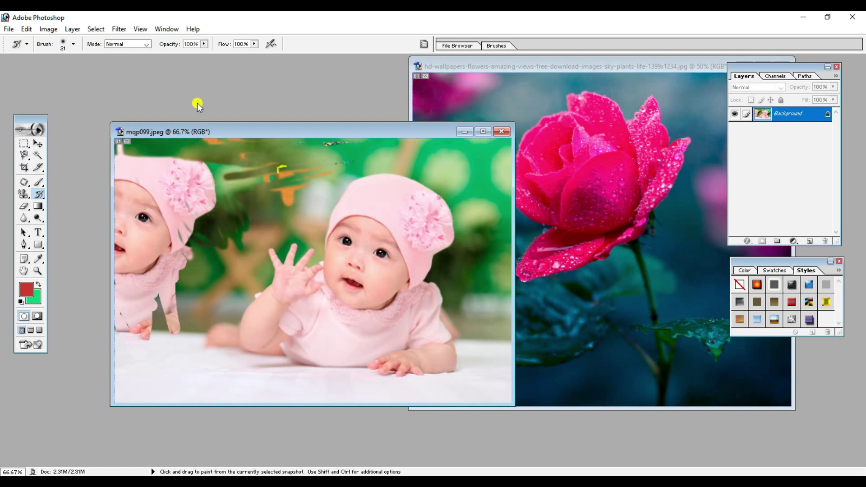
left_click(73, 47)
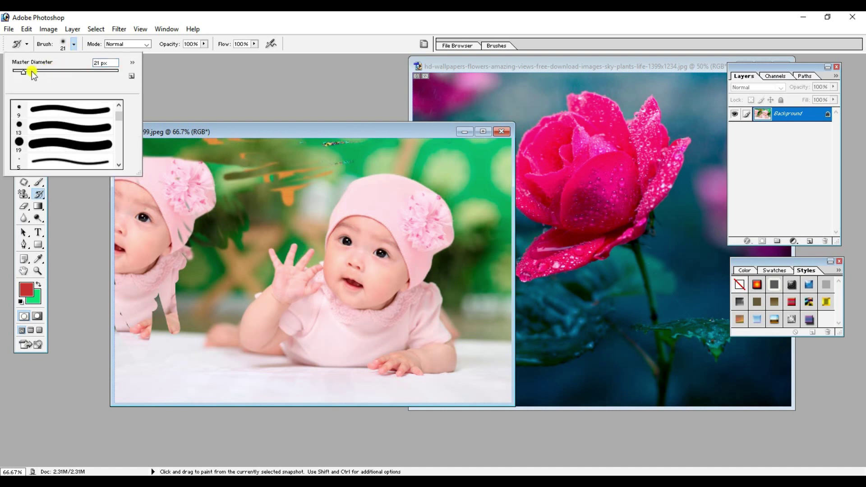
Step: Enlarge the History Brush to 55 px and paint away the cloned baby and the dark green leaf shape
left_click_drag(23, 71, 42, 71)
mouse_move(212, 179)
left_mouse_down()
mouse_move(172, 189)
mouse_move(125, 155)
mouse_move(164, 149)
mouse_move(151, 145)
mouse_move(282, 184)
mouse_move(329, 184)
mouse_move(282, 170)
mouse_move(240, 207)
mouse_move(199, 207)
mouse_move(216, 185)
mouse_move(122, 185)
mouse_move(196, 200)
mouse_move(6, 234)
mouse_move(176, 197)
mouse_move(127, 244)
mouse_move(208, 208)
mouse_move(101, 176)
mouse_move(201, 186)
mouse_move(25, 263)
mouse_move(170, 226)
mouse_move(182, 244)
mouse_move(140, 276)
mouse_move(104, 331)
mouse_move(188, 246)
mouse_move(135, 306)
mouse_move(154, 334)
mouse_move(172, 322)
mouse_move(132, 322)
left_mouse_up()
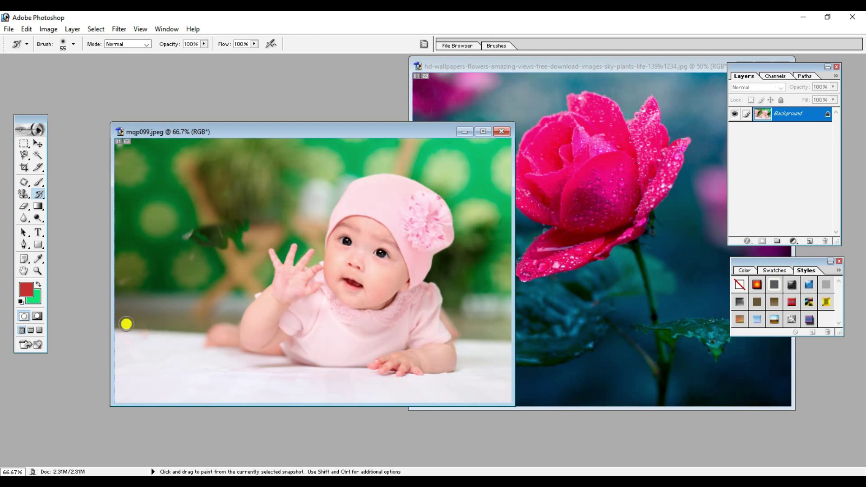
mouse_move(222, 184)
left_mouse_down()
mouse_move(228, 245)
mouse_move(209, 224)
mouse_move(248, 240)
left_mouse_up()
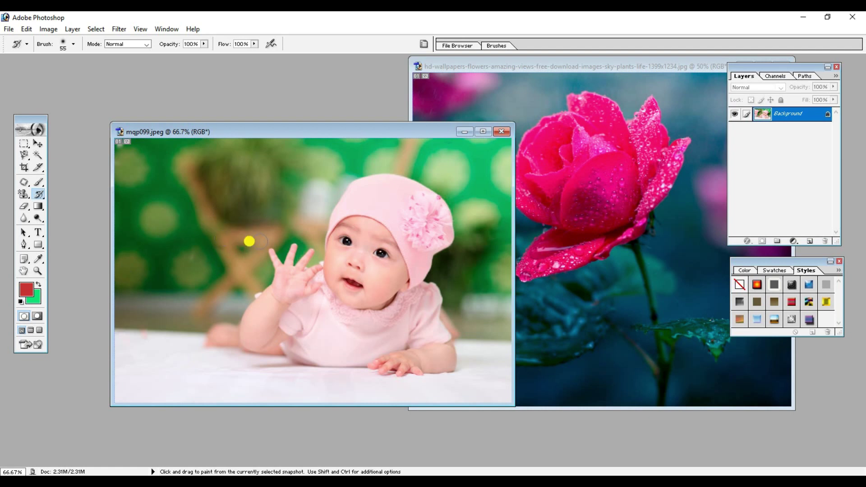